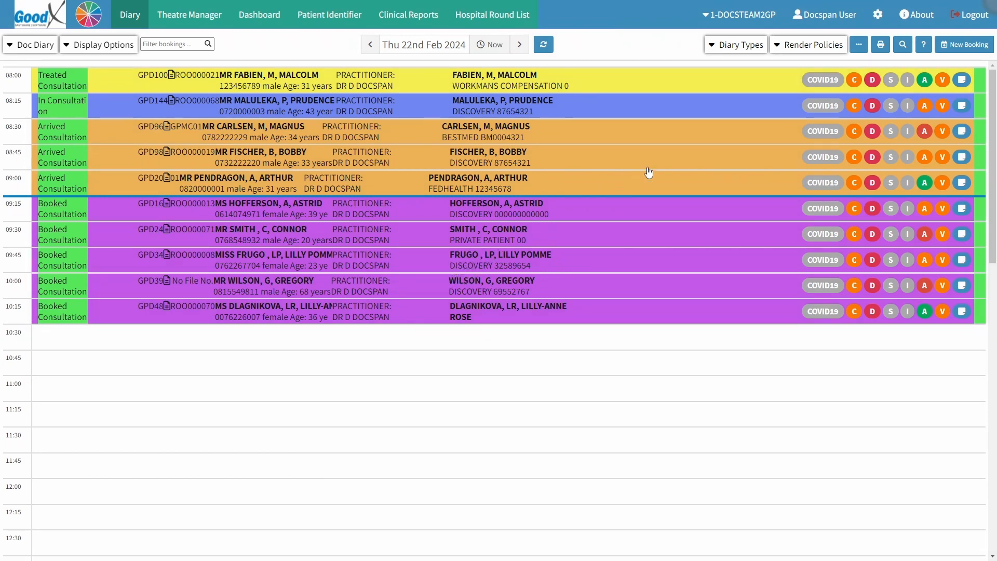
Open the entity settings and expand the Workflow Event Templates section.
{"action": "left_click", "coordinate": [877, 15]}
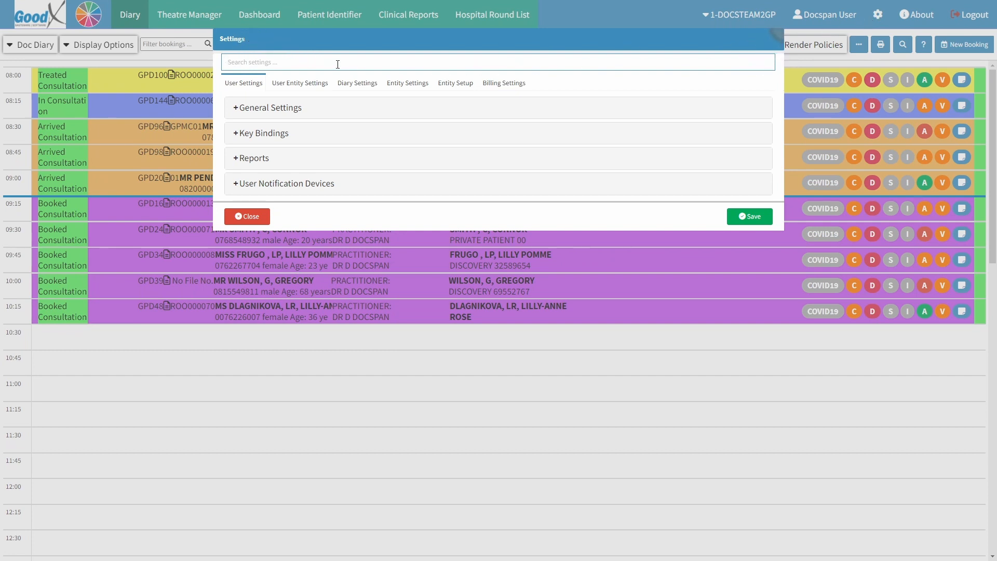
{"action": "left_click", "coordinate": [405, 86]}
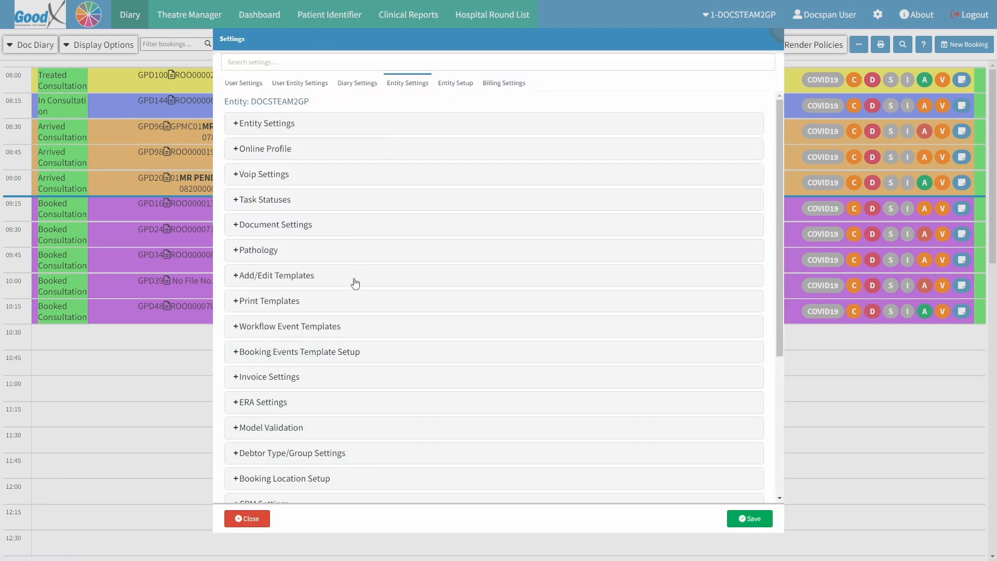
{"action": "left_click", "coordinate": [342, 327]}
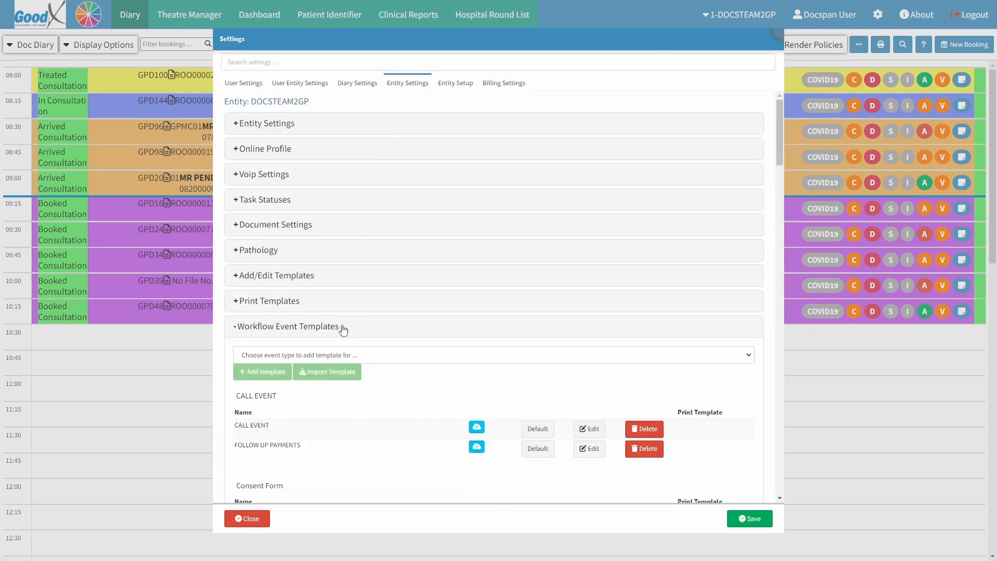
Add a new workflow event template for the LETTER event type.
{"action": "left_click", "coordinate": [408, 416]}
{"action": "left_click", "coordinate": [368, 356]}
{"action": "scroll", "coordinate": [353, 291], "scroll_direction": "down", "scroll_amount": 3}
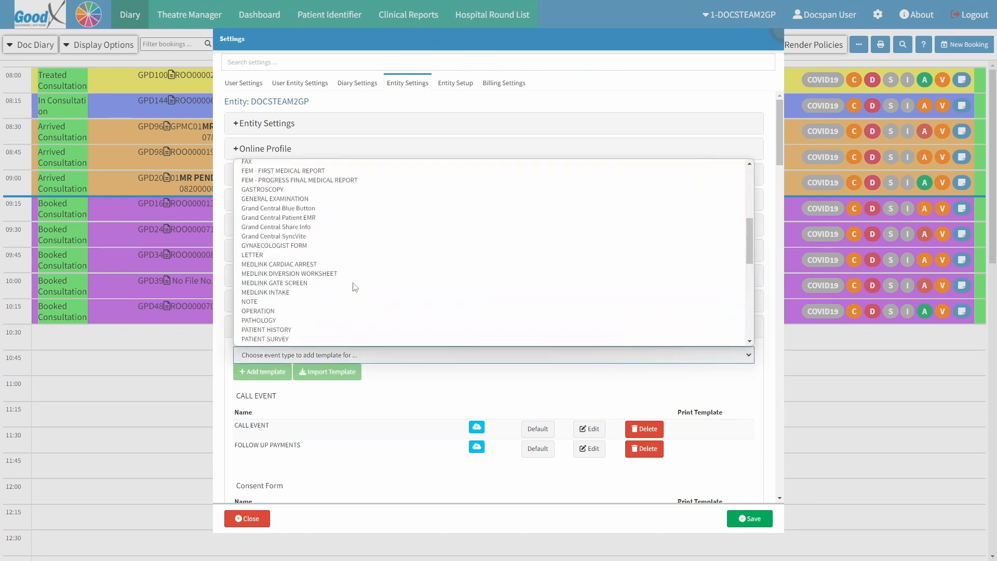
{"action": "left_click", "coordinate": [274, 255]}
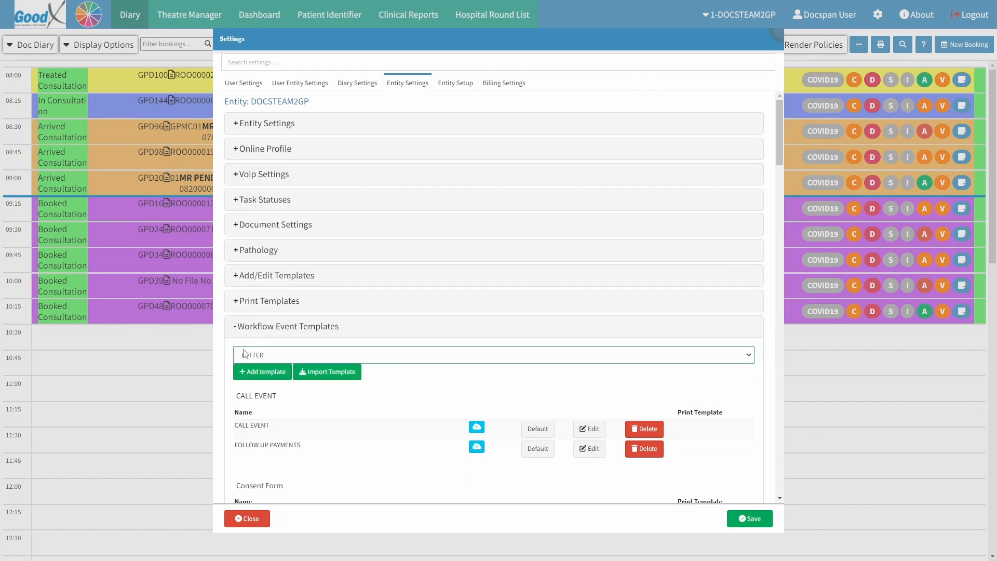
{"action": "left_click", "coordinate": [243, 371]}
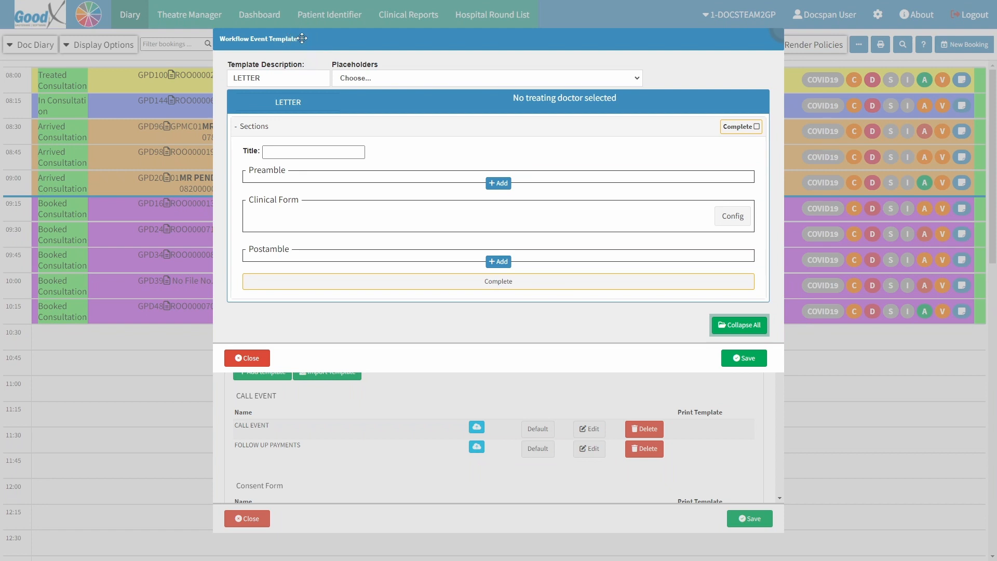
Set the template description to EYE EVAL REFERRAL, browse the placeholders, and title the section EYE EVALUATION.
{"action": "triple_click", "coordinate": [265, 84]}
{"action": "type", "text": "EYE EVAL REFERRAL"}
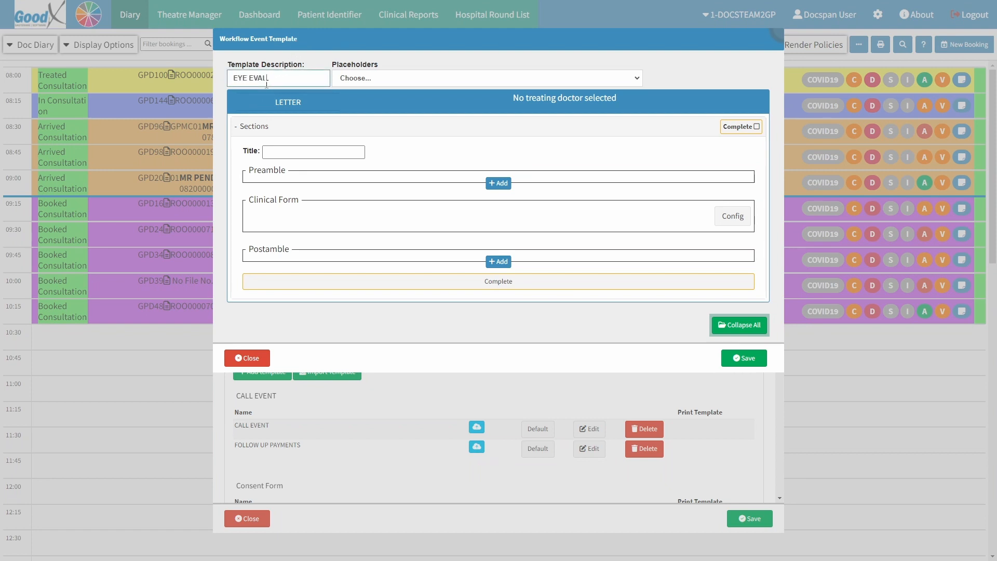
{"action": "left_click", "coordinate": [307, 64]}
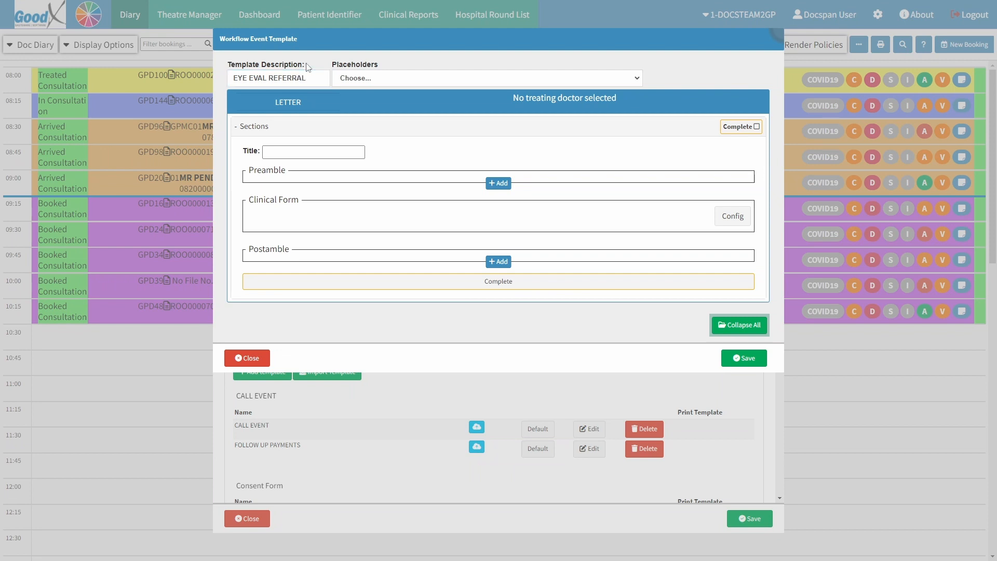
{"action": "left_click", "coordinate": [375, 79]}
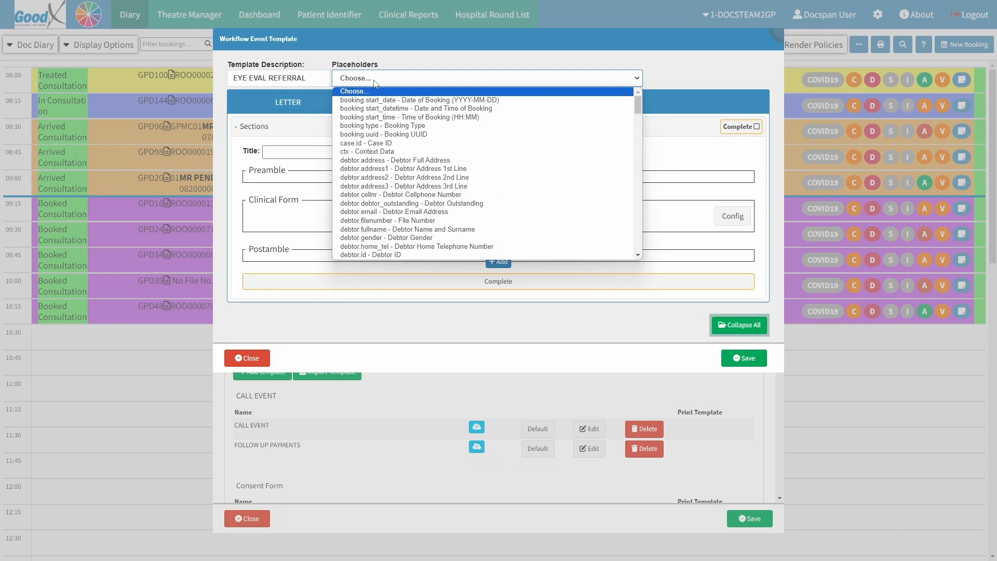
{"action": "left_click", "coordinate": [375, 83]}
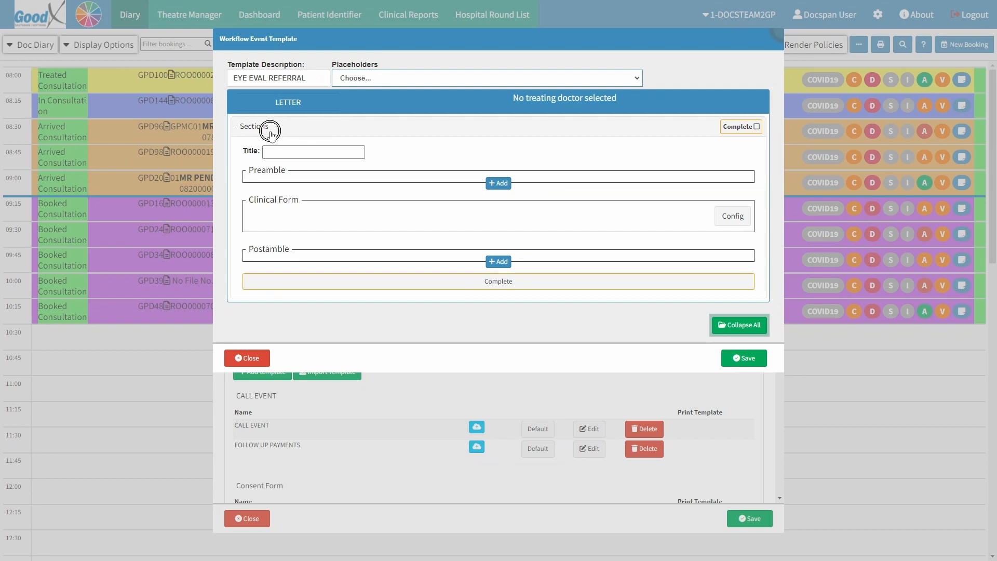
{"action": "left_click", "coordinate": [275, 152]}
{"action": "type", "text": "EYE EVALUATION"}
Add a preamble section from a snippet with the referring doctor greeting and referral thanks text.
{"action": "left_click", "coordinate": [287, 167]}
{"action": "left_click", "coordinate": [493, 185]}
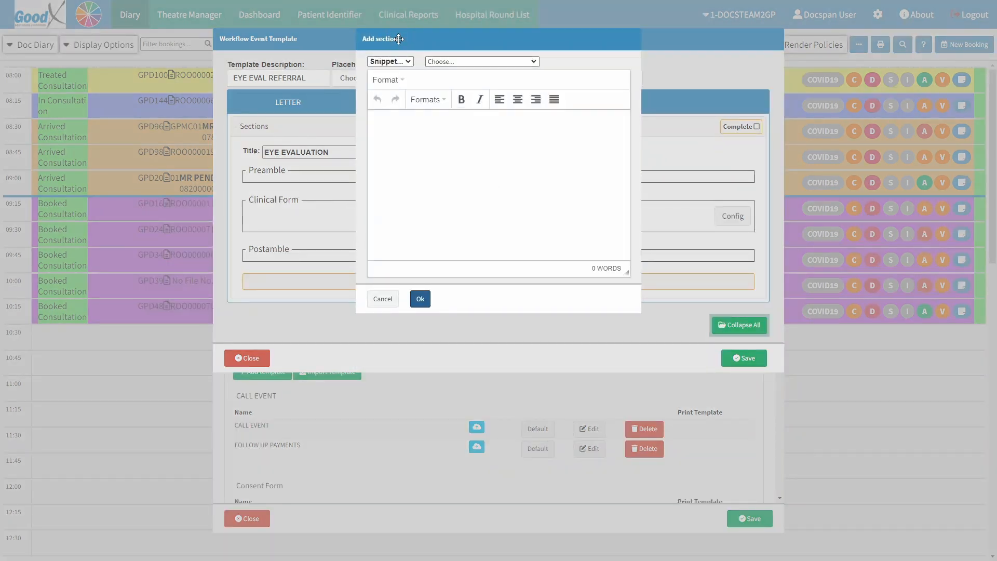
{"action": "left_click", "coordinate": [393, 132]}
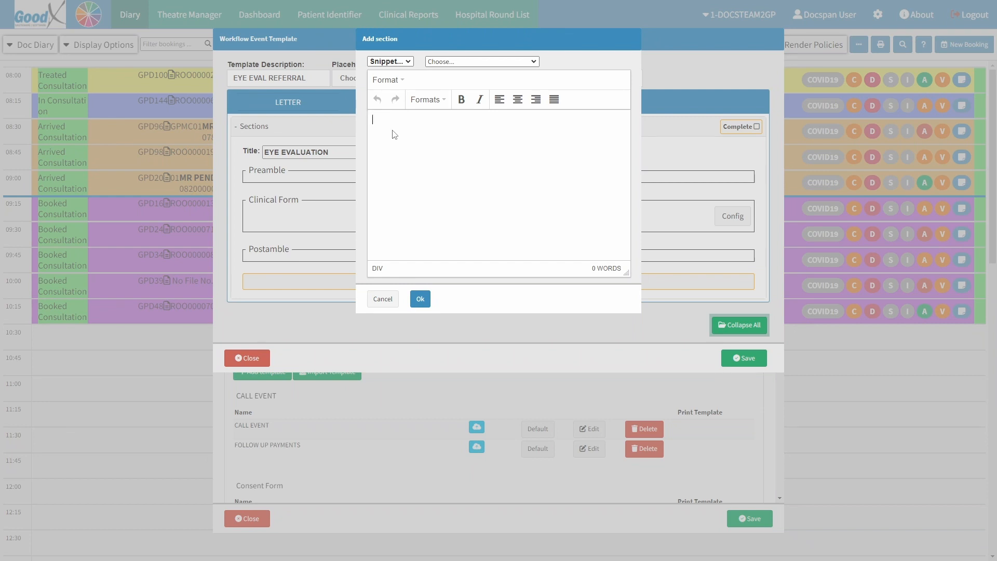
{"action": "left_click", "coordinate": [461, 63]}
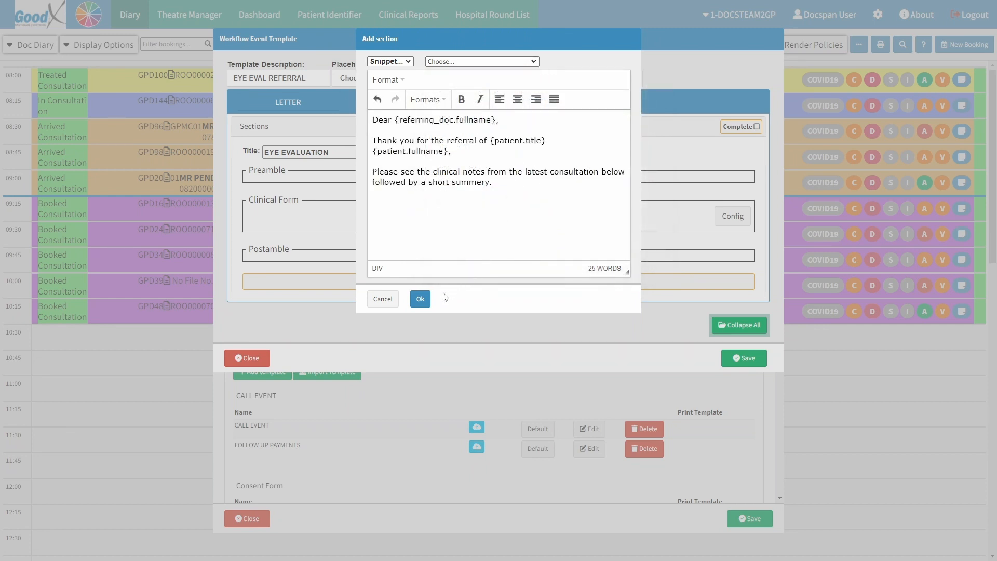
{"action": "left_click", "coordinate": [422, 305]}
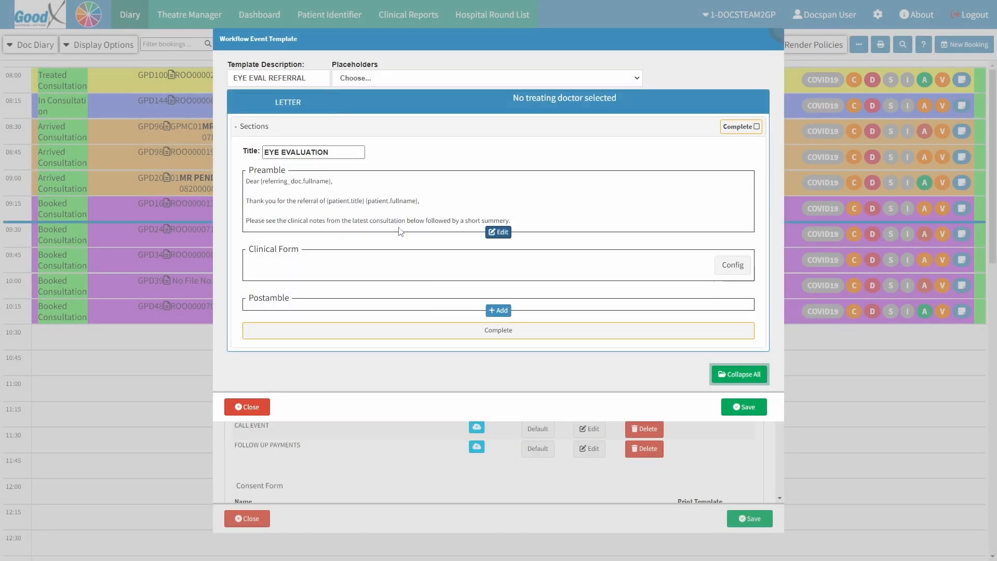
Configure the clinical form's print paths using the EYE EVALUATION 2 template.
{"action": "left_click", "coordinate": [383, 208]}
{"action": "left_click", "coordinate": [732, 265]}
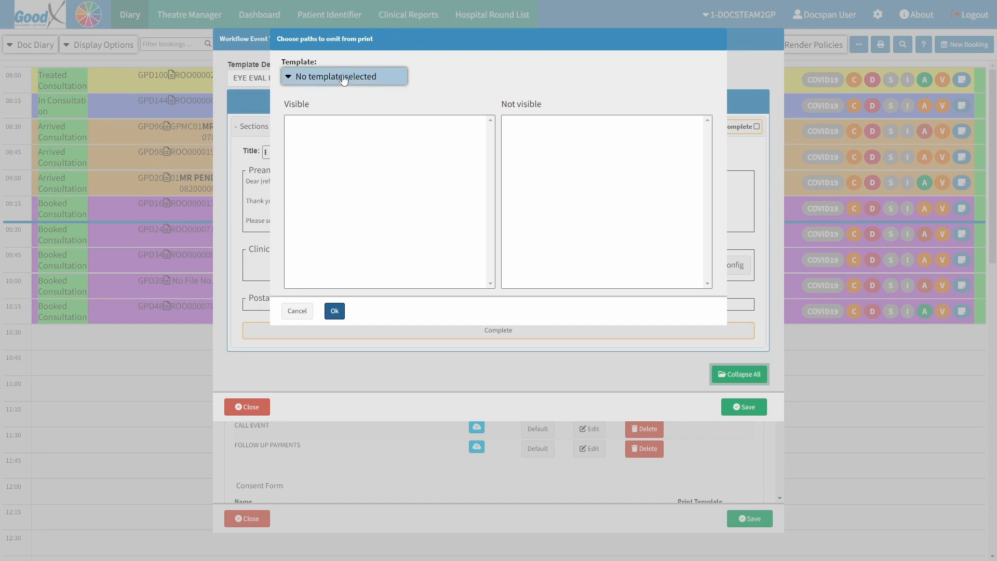
{"action": "left_click", "coordinate": [340, 78]}
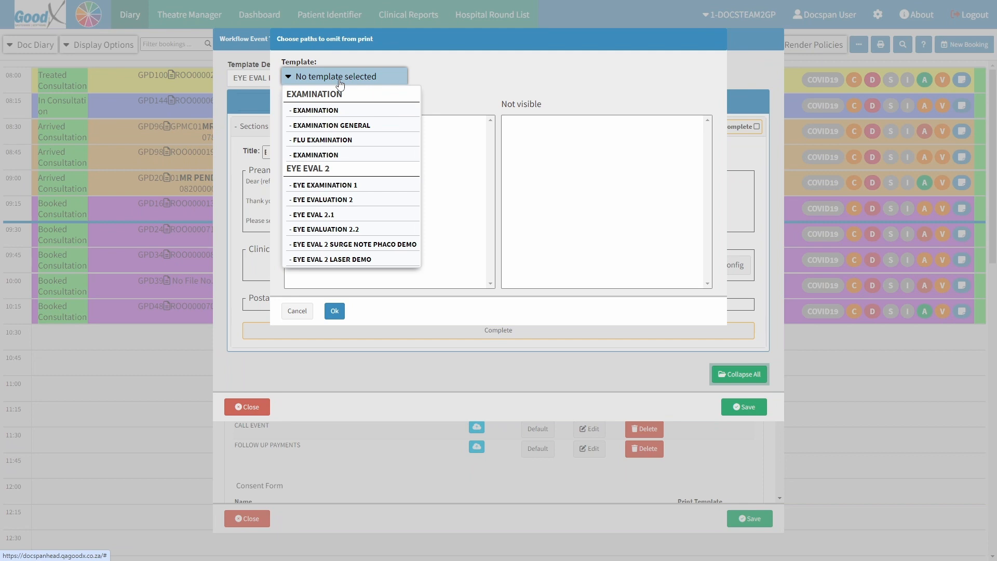
{"action": "left_click", "coordinate": [339, 200]}
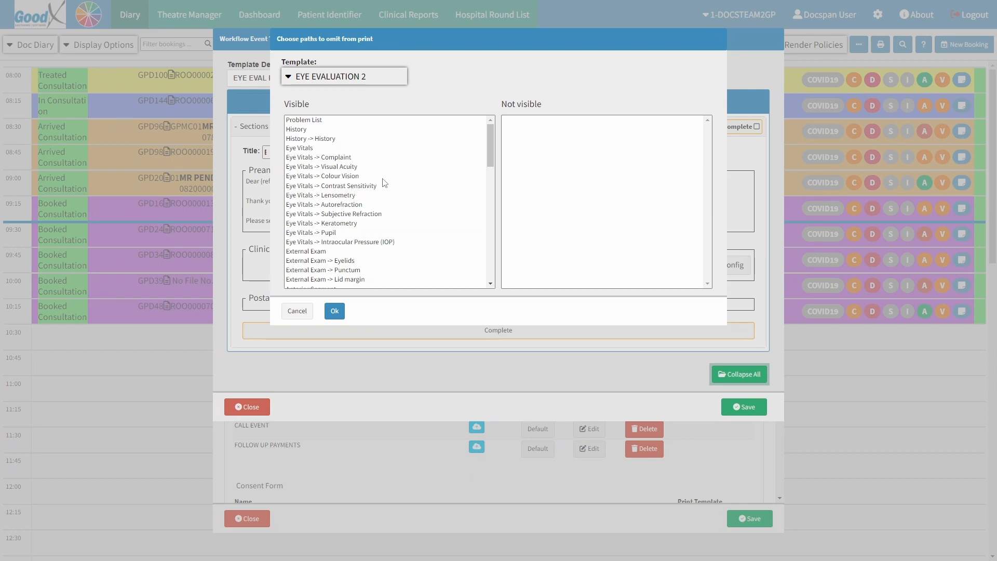
Move the External Exam and Anterior Segment paths into the not-visible list.
{"action": "left_click", "coordinate": [320, 251]}
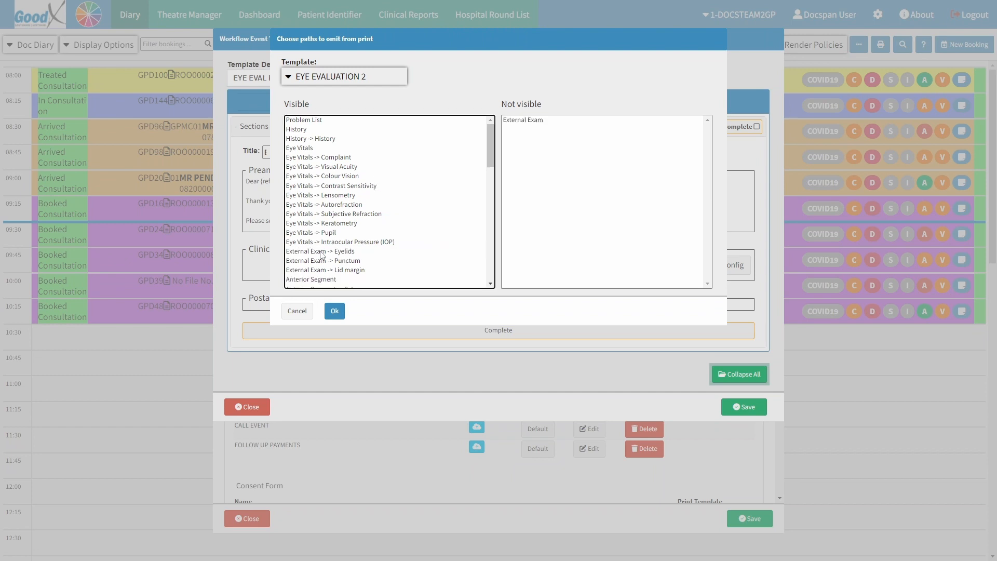
{"action": "left_click", "coordinate": [320, 252]}
{"action": "left_click", "coordinate": [320, 252]}
{"action": "left_click", "coordinate": [320, 251]}
{"action": "left_click", "coordinate": [321, 251]}
{"action": "left_click", "coordinate": [321, 251]}
{"action": "left_click", "coordinate": [320, 251]}
{"action": "left_click", "coordinate": [320, 252]}
{"action": "left_click", "coordinate": [321, 252]}
{"action": "left_click", "coordinate": [321, 251]}
{"action": "left_click", "coordinate": [321, 252]}
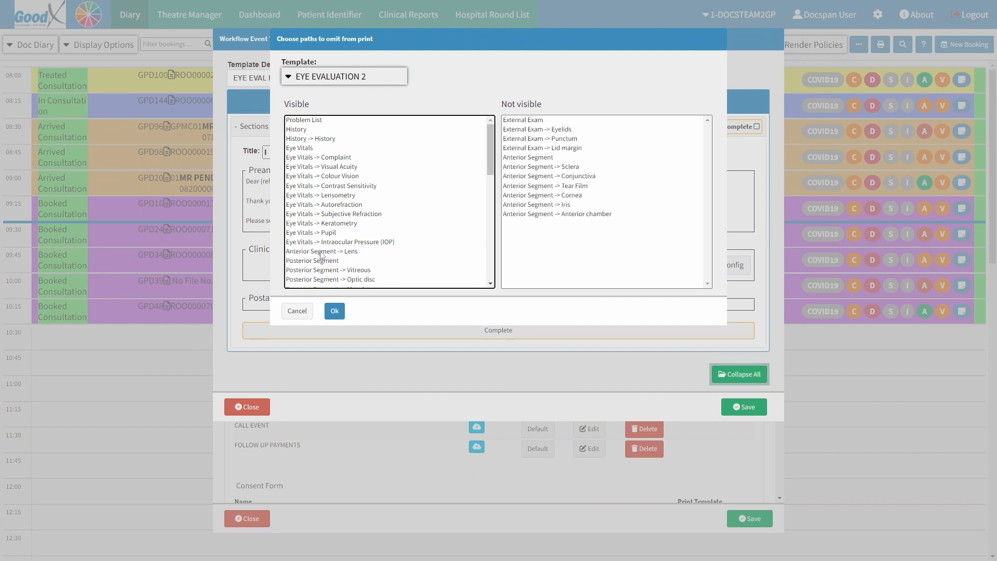
{"action": "left_click", "coordinate": [320, 252]}
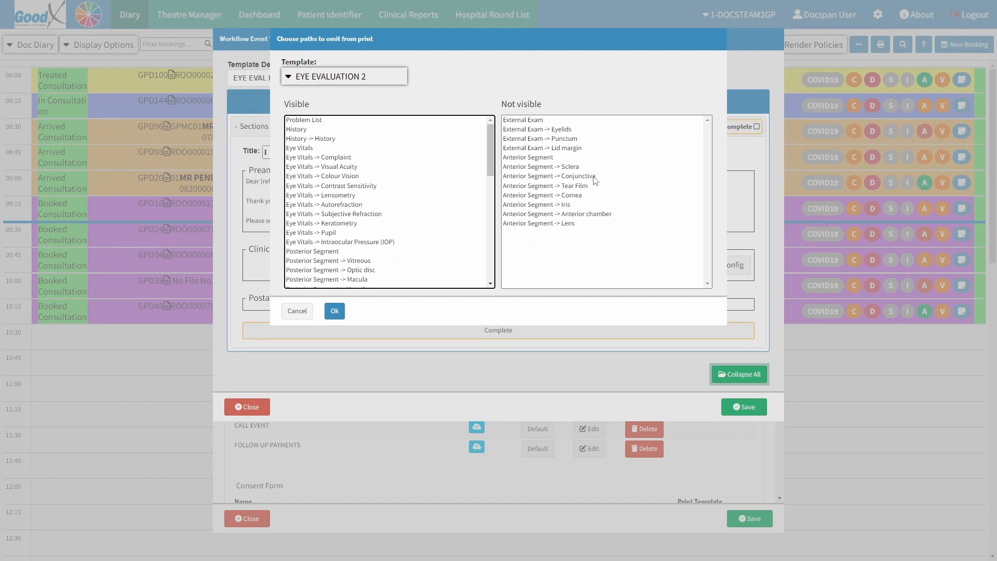
Return the four External Exam paths to the visible list and confirm the print path configuration.
{"action": "double_click", "coordinate": [526, 121]}
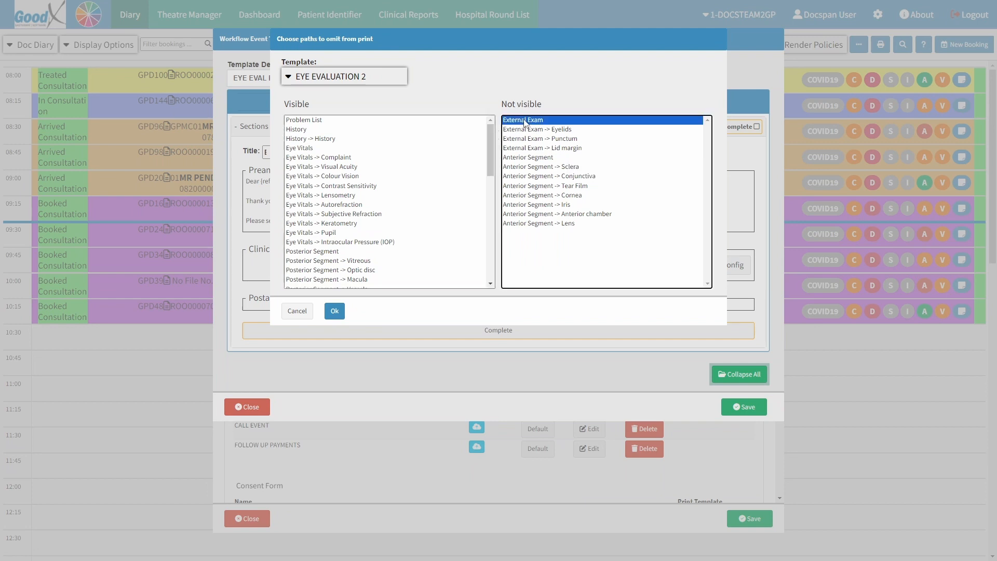
{"action": "double_click", "coordinate": [525, 121]}
{"action": "double_click", "coordinate": [526, 121]}
{"action": "double_click", "coordinate": [526, 121]}
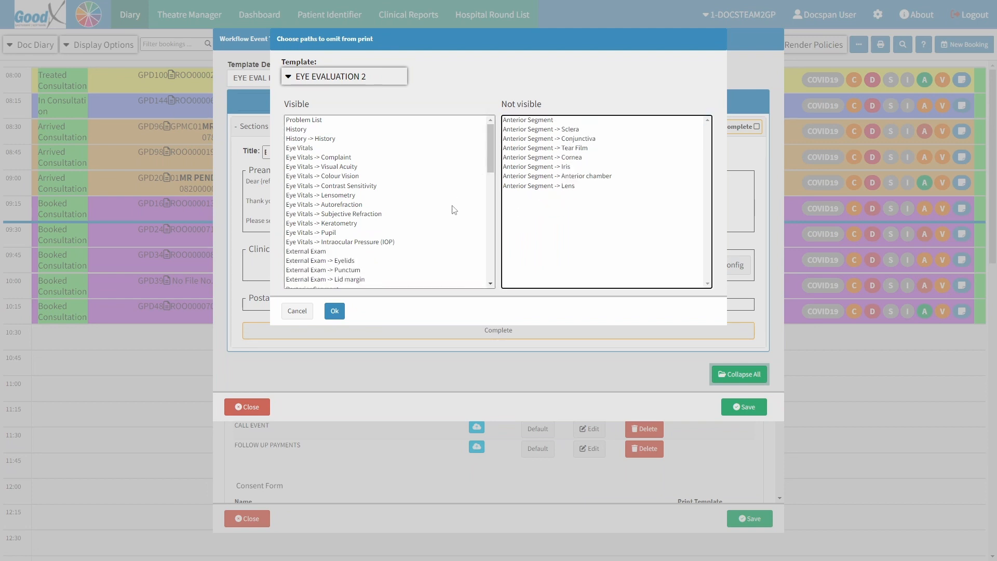
{"action": "left_click", "coordinate": [335, 311]}
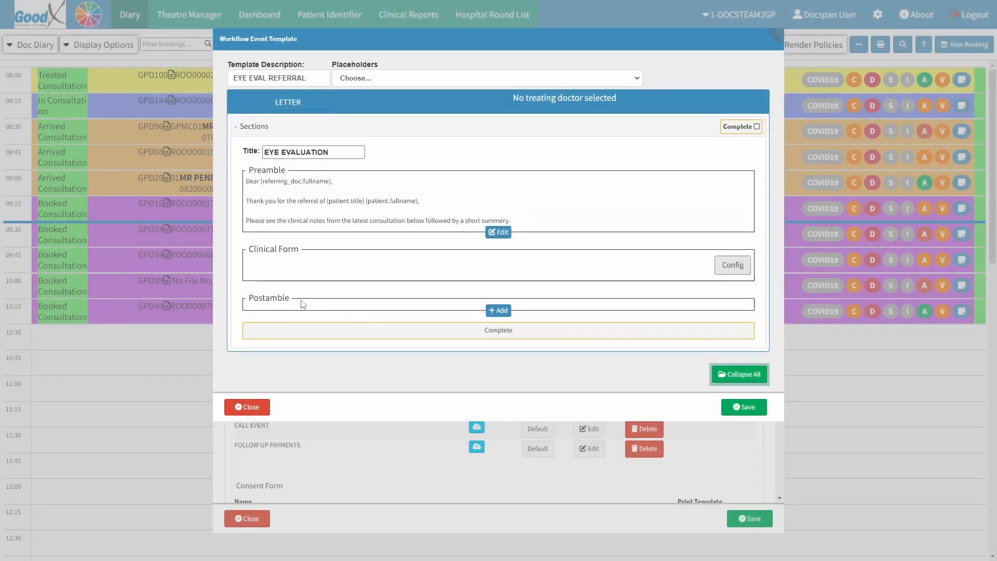
Add a postamble section by pasting the refraction request, thanks and Kindest Regards sign-off text.
{"action": "left_click", "coordinate": [290, 298]}
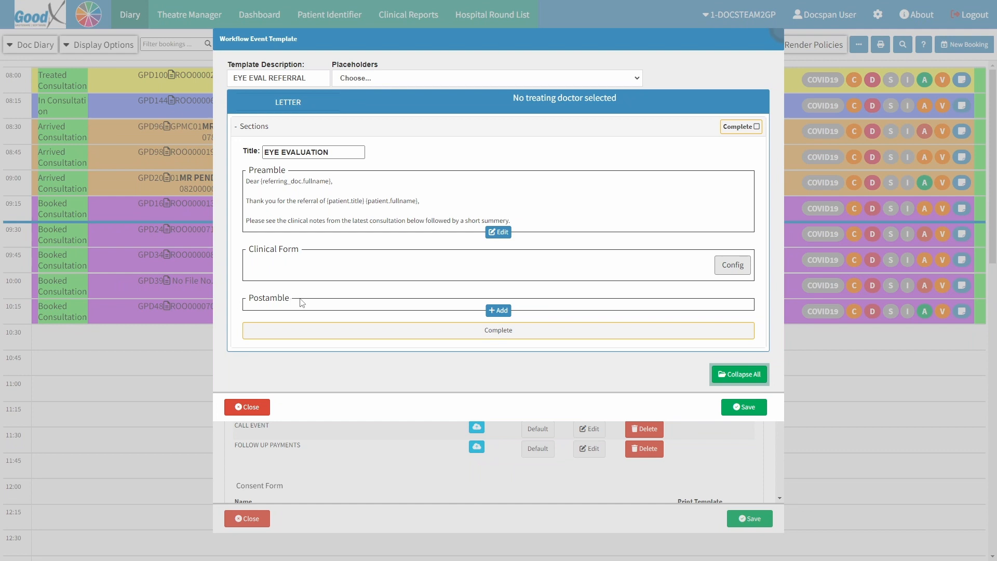
{"action": "left_click", "coordinate": [489, 309]}
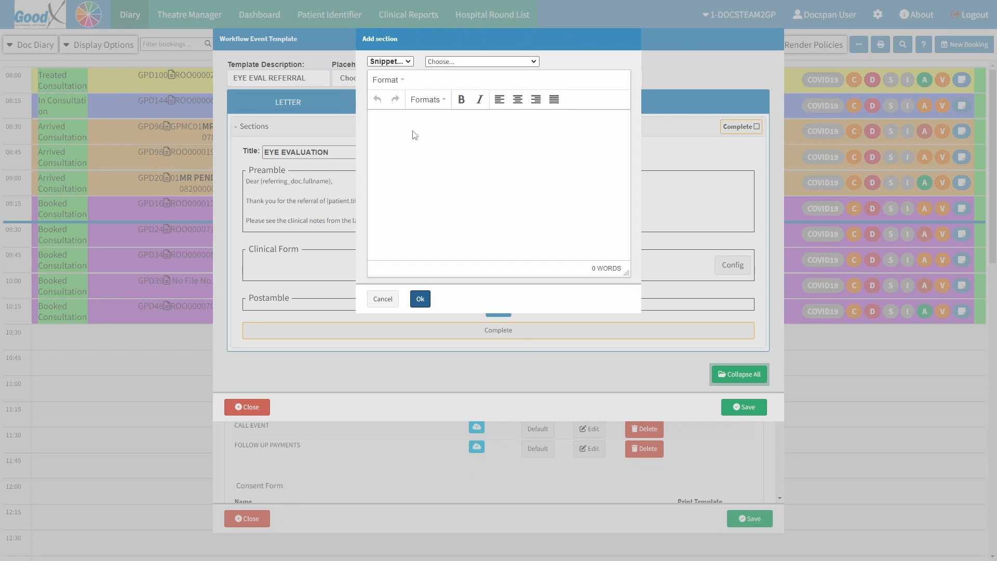
{"action": "type", "text": "Could you kindly assist with checking {patient.title} {patient.surname}'s refraction and assist with a new pair of spectacles?  Thank you for the assistance. If you have any questions or concerns, please feel free to comtact me.  Kindest Regards, {treating_doc.fullname}"}
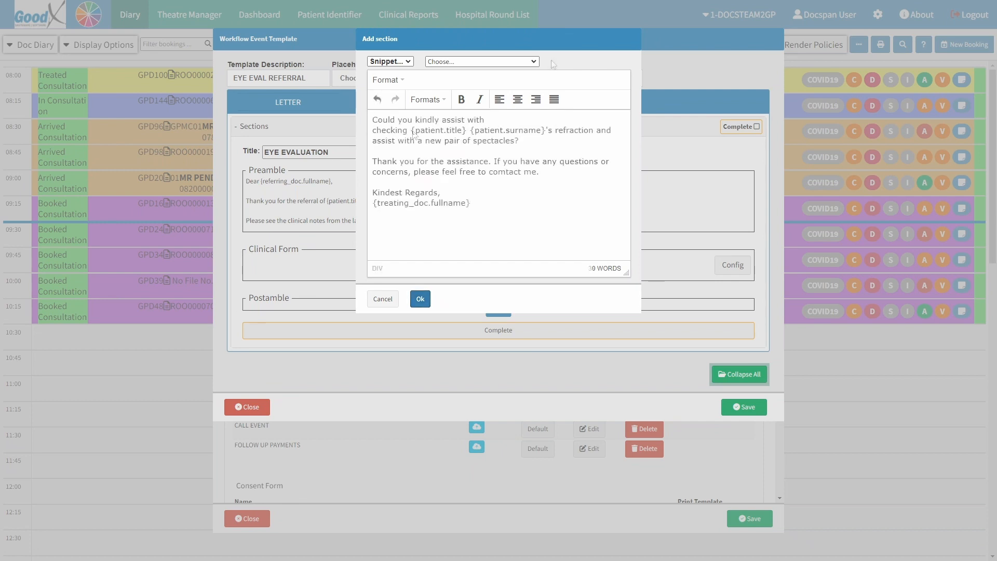
{"action": "left_click", "coordinate": [420, 301]}
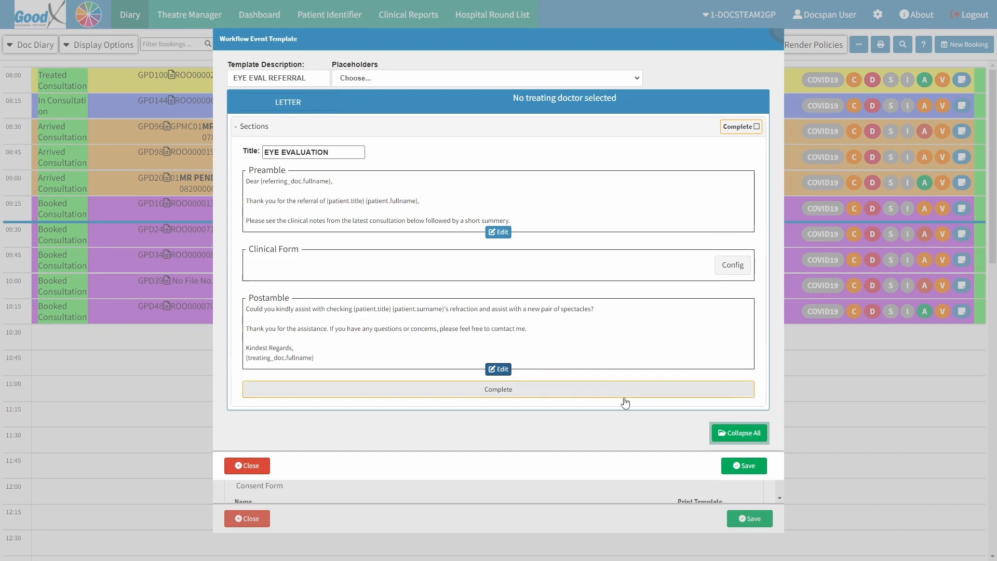
Save the EYE EVAL REFERRAL template and then save the settings.
{"action": "left_click", "coordinate": [750, 467]}
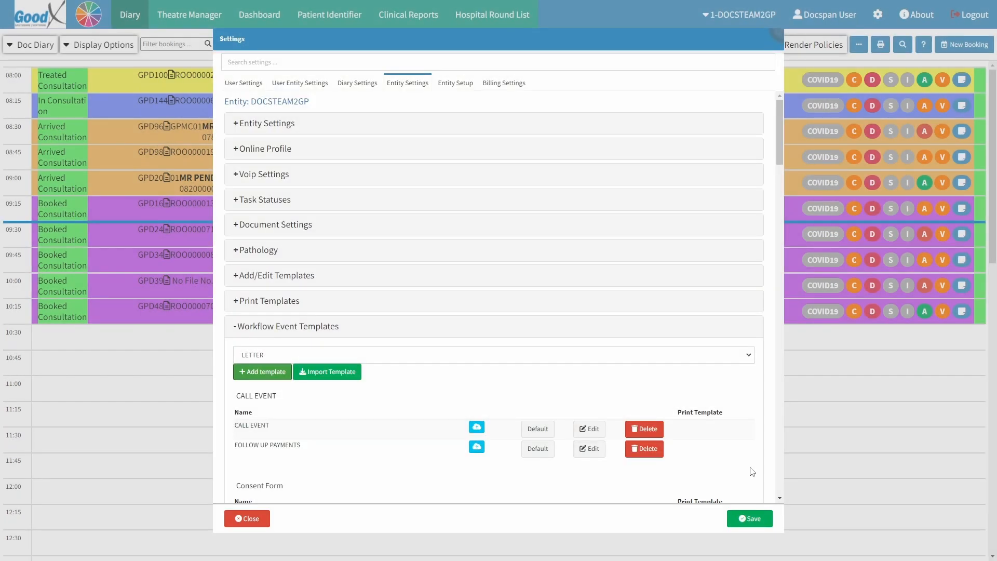
{"action": "scroll", "coordinate": [753, 471], "scroll_direction": "down", "scroll_amount": 12}
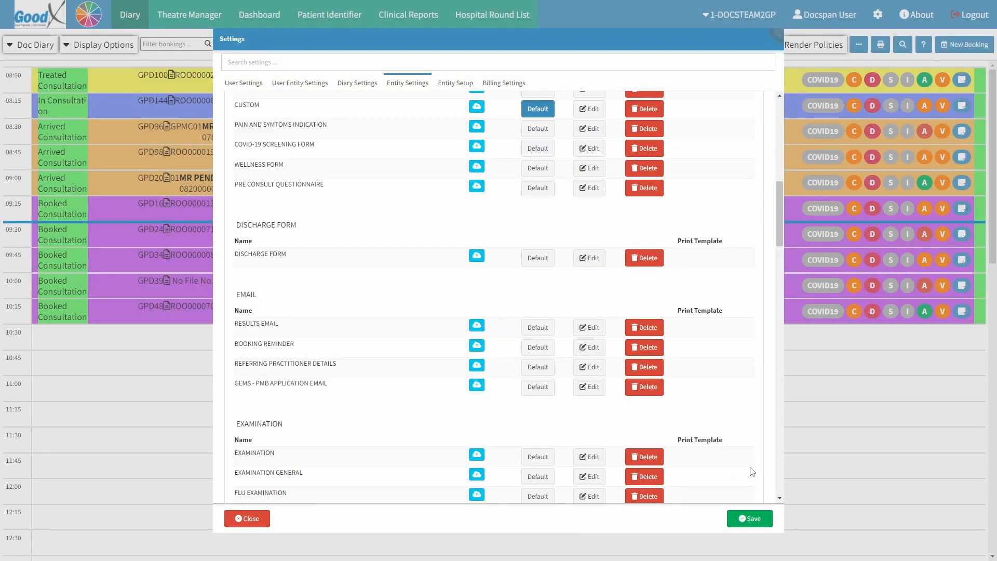
{"action": "scroll", "coordinate": [752, 471], "scroll_direction": "down", "scroll_amount": 6}
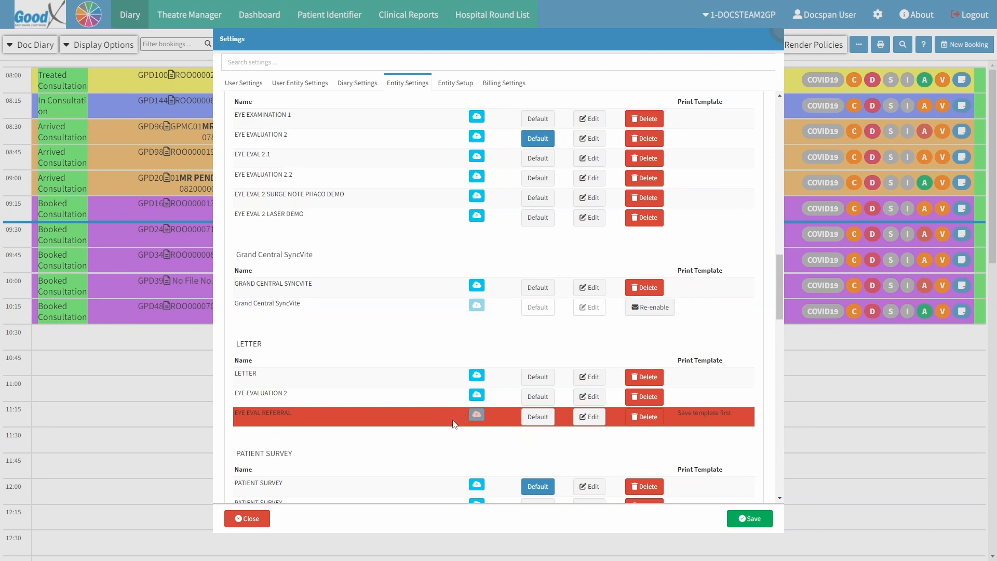
{"action": "left_click", "coordinate": [749, 517]}
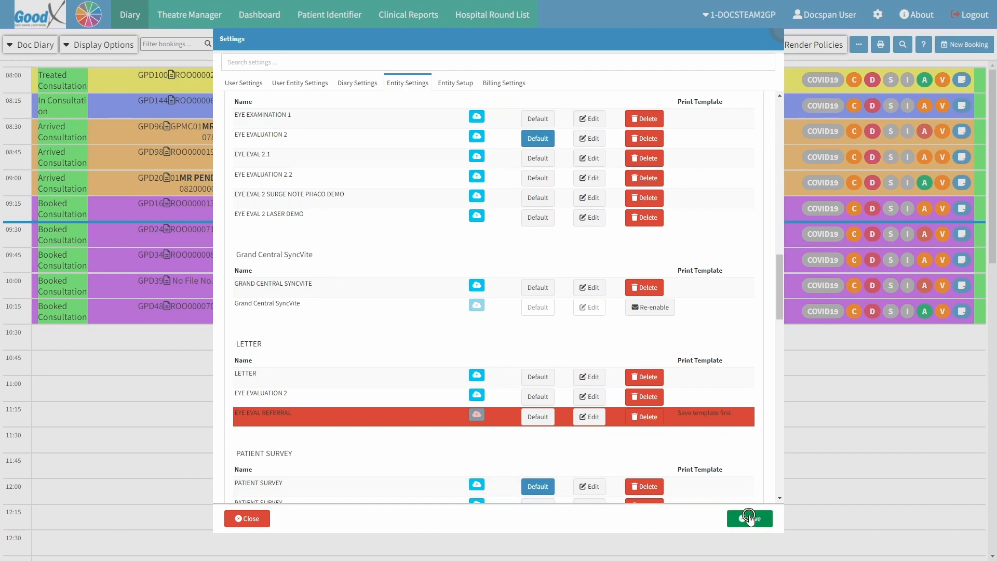